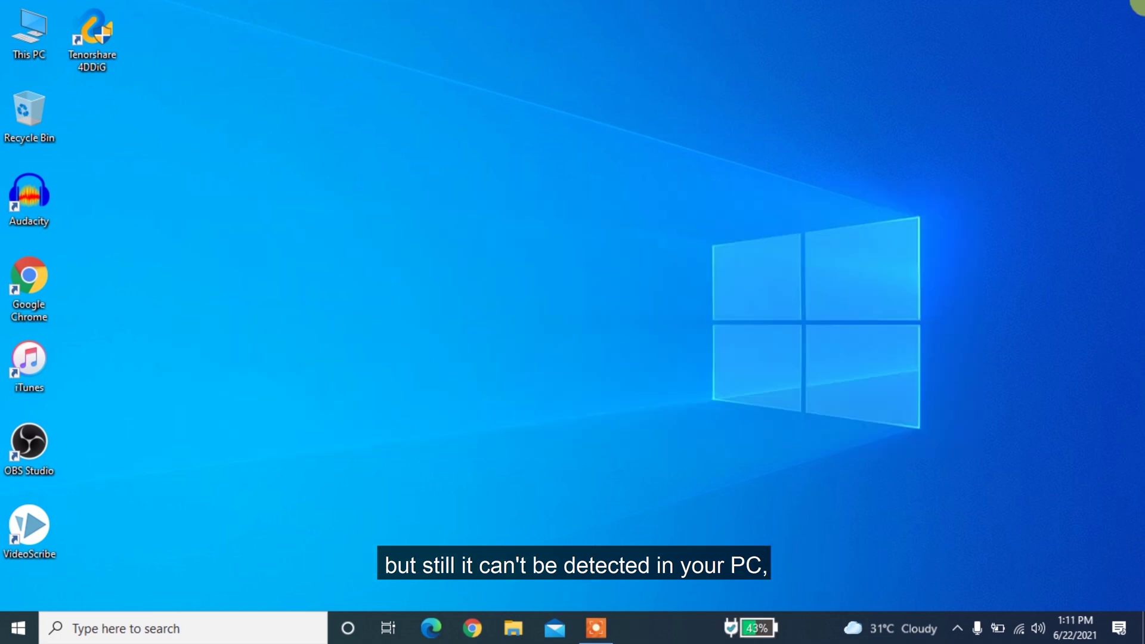
# Step: Search automatically for a new JetFlash Transcend 8GB USB Device driver in Device Manager's Disk drives
pyautogui.press('super+e')
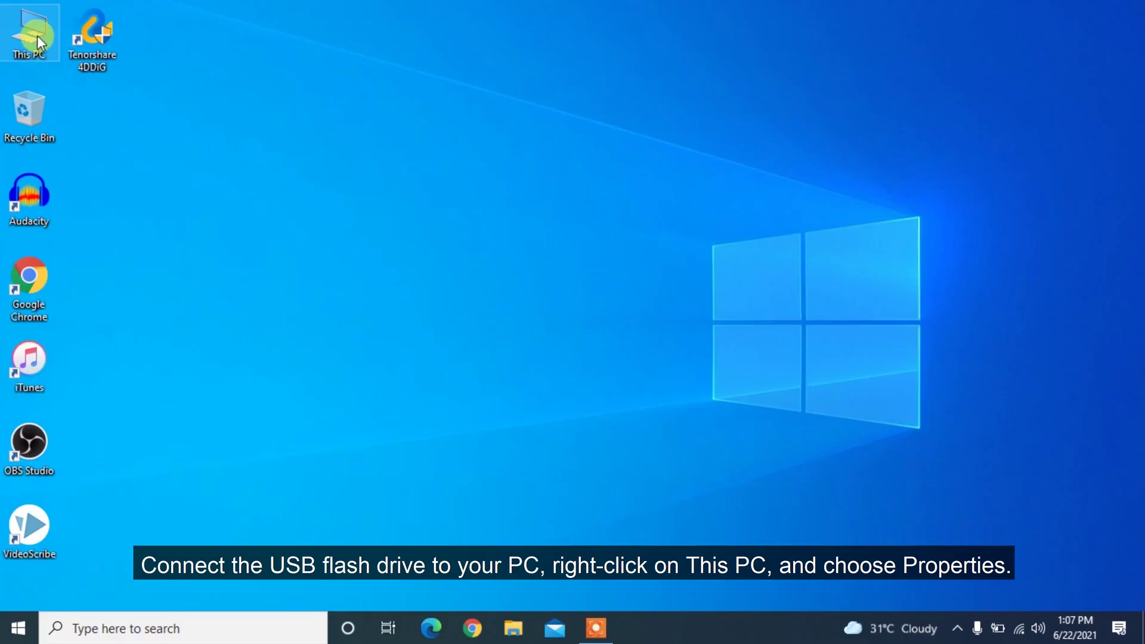
pyautogui.rightClick(37, 34)
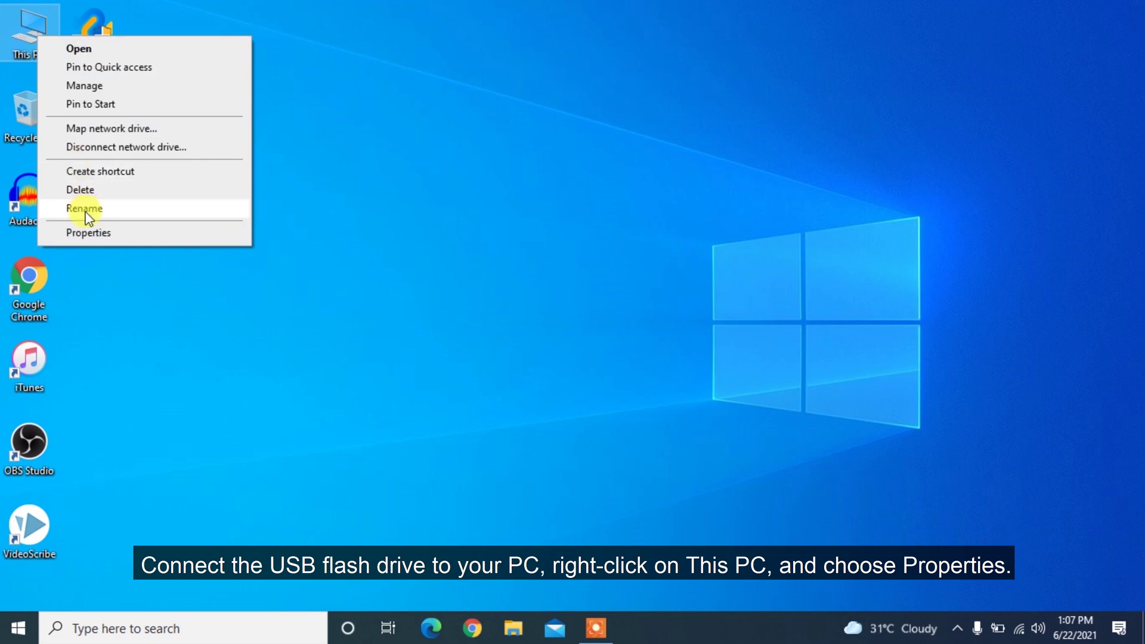
pyautogui.click(86, 235)
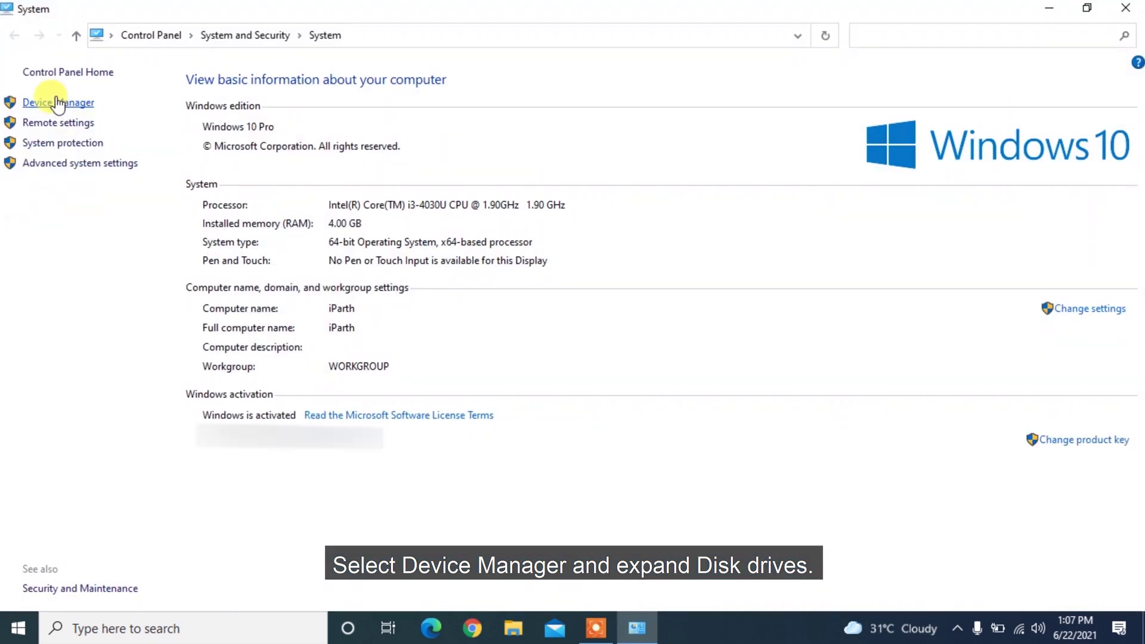
pyautogui.click(59, 103)
pyautogui.click(205, 217)
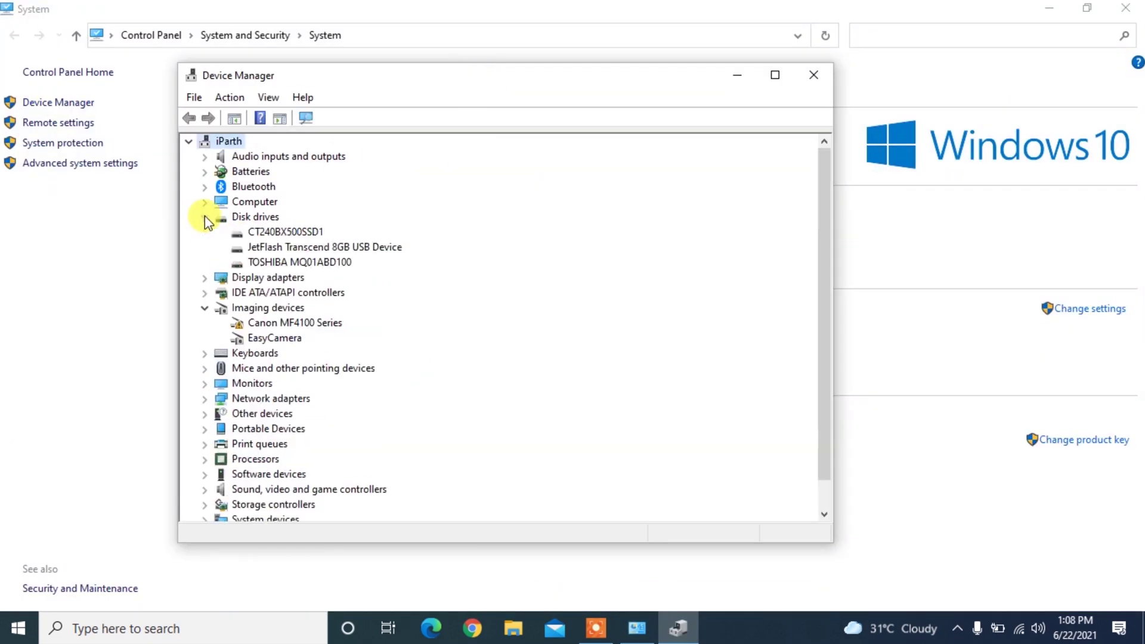
pyautogui.click(287, 249)
pyautogui.rightClick(291, 251)
pyautogui.click(328, 259)
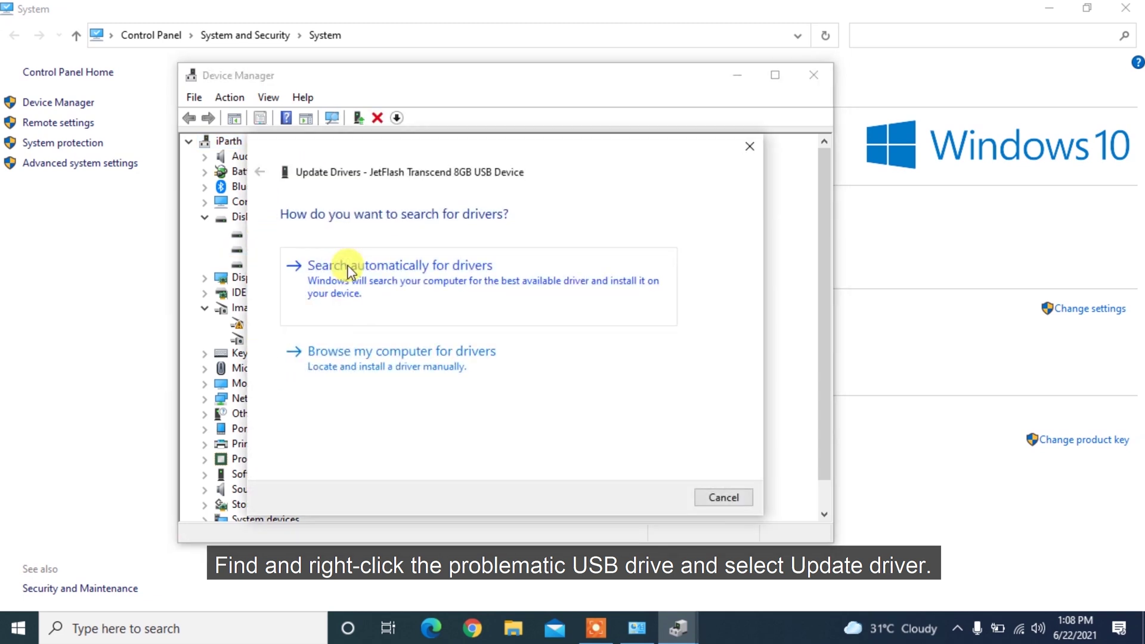
pyautogui.click(453, 289)
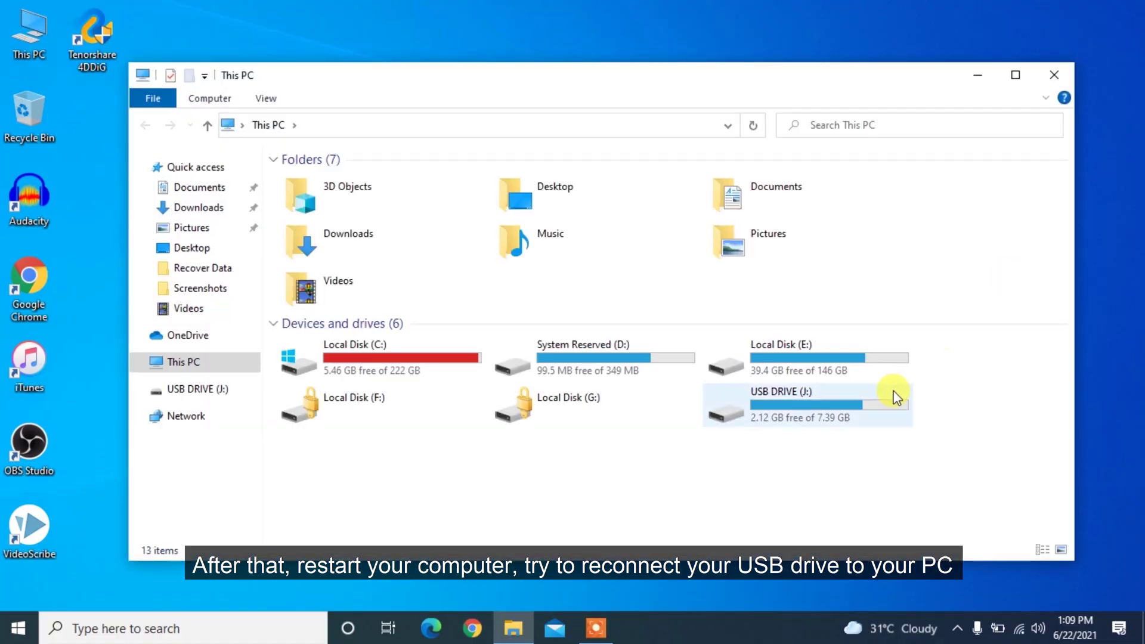
# Step: Open USB DRIVE (J:) and its Gadgets Video folder, then return to This PC
pyautogui.doubleClick(782, 403)
pyautogui.doubleClick(441, 180)
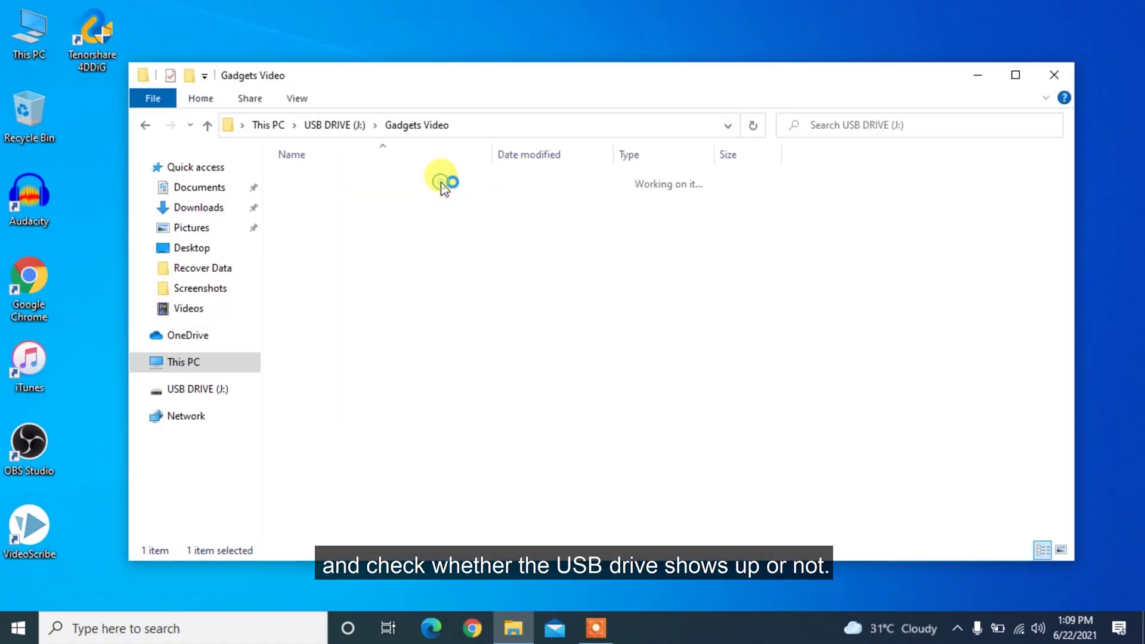
pyautogui.hotkey('alt', 'Left')
pyautogui.hotkey('alt', 'Left')
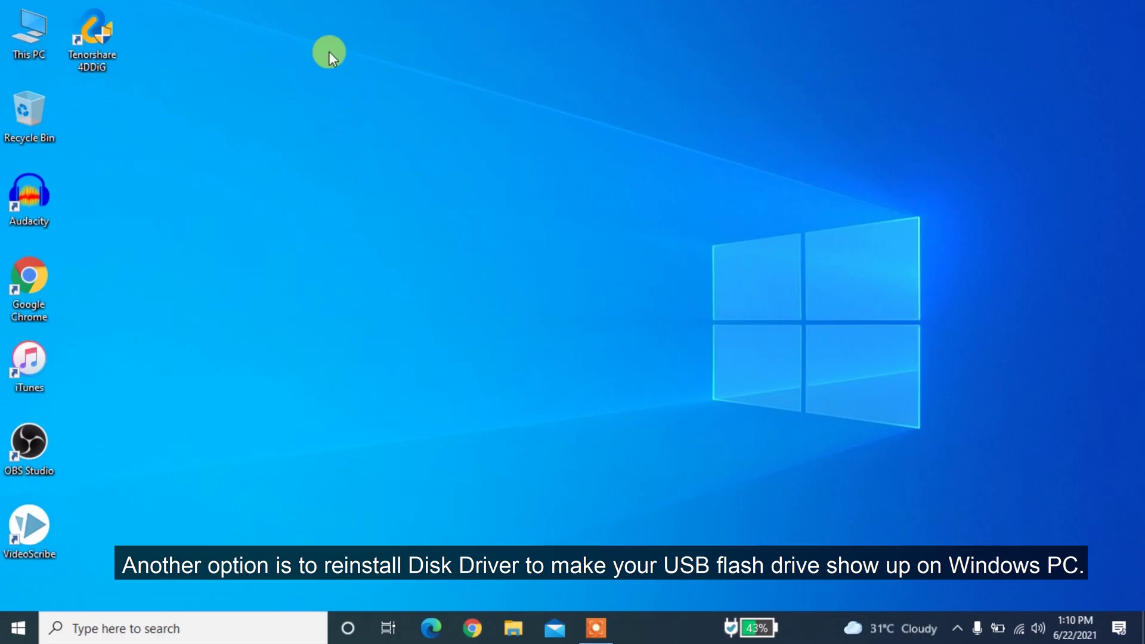
# Step: Uninstall the JetFlash Transcend 8GB USB Device under Disk drives and confirm the removal
pyautogui.rightClick(22, 21)
pyautogui.click(87, 220)
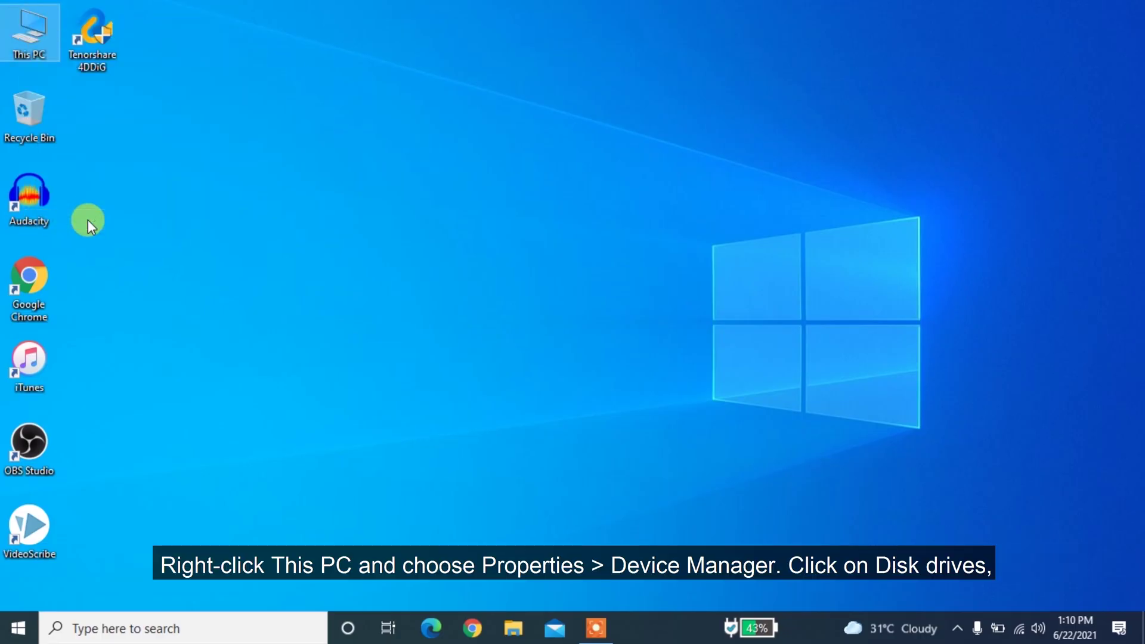
pyautogui.click(69, 102)
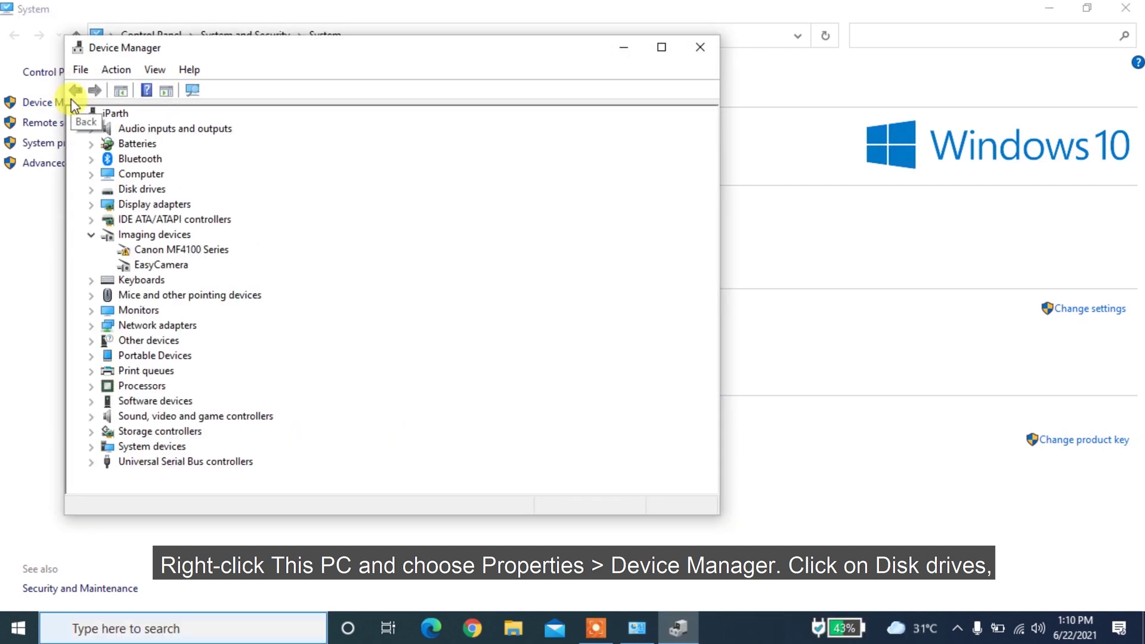
pyautogui.click(91, 189)
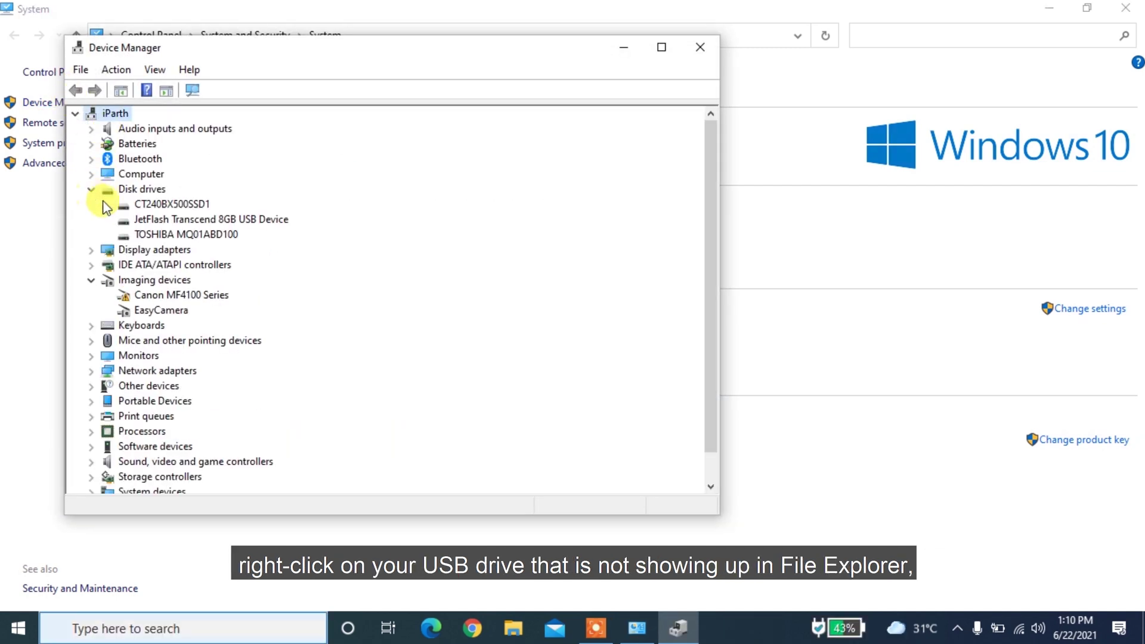
pyautogui.click(145, 218)
pyautogui.rightClick(147, 218)
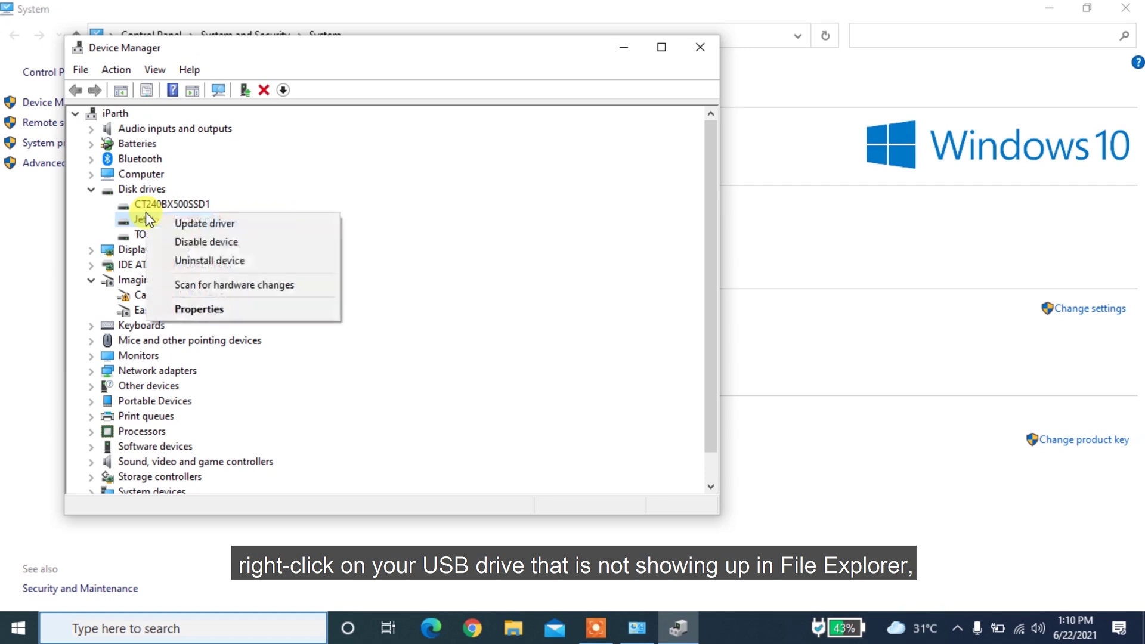
pyautogui.click(195, 260)
pyautogui.click(599, 379)
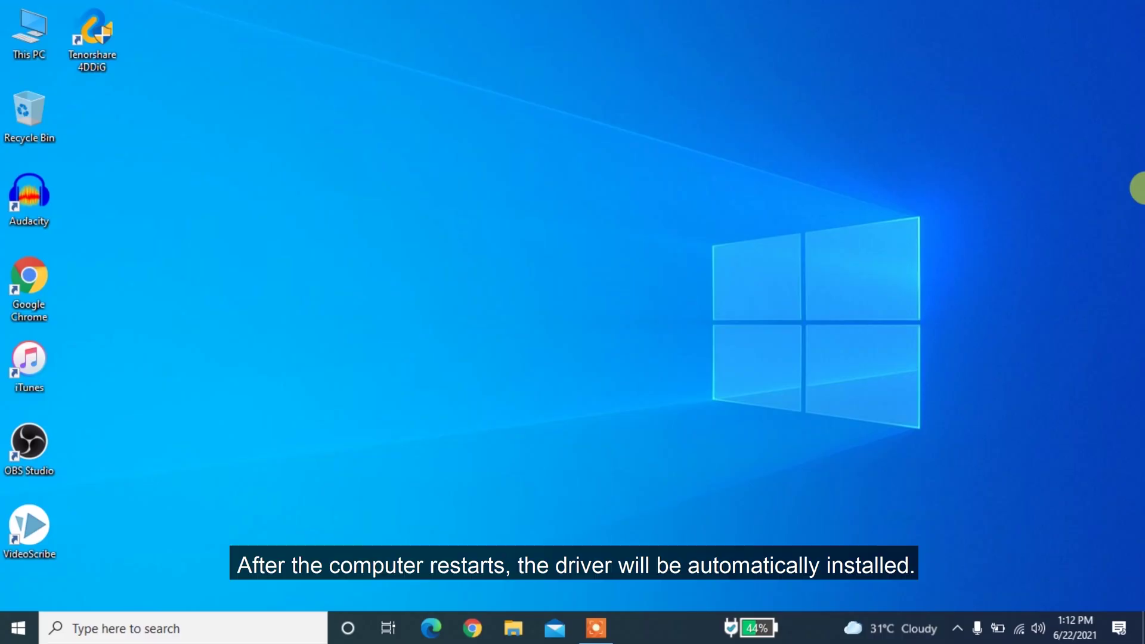
pyautogui.press('super+e')
pyautogui.doubleClick(801, 423)
pyautogui.click(361, 186)
pyautogui.doubleClick(360, 186)
pyautogui.click(1054, 75)
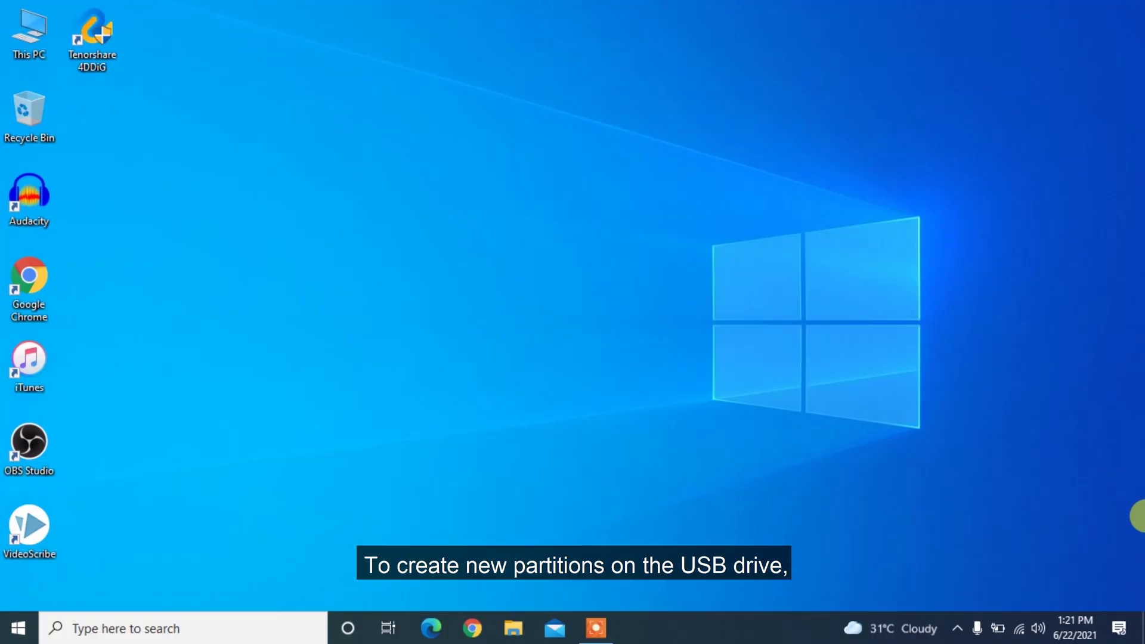
# Step: Open Disk Management in Computer Management via This PC's Manage option
pyautogui.rightClick(20, 38)
pyautogui.click(51, 89)
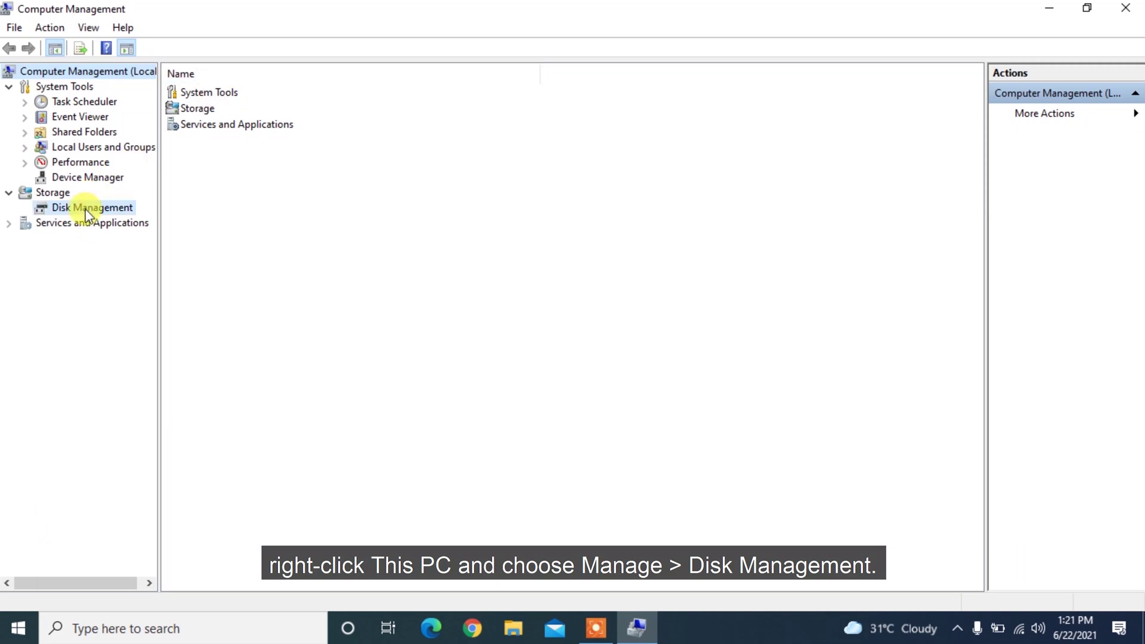
pyautogui.click(89, 209)
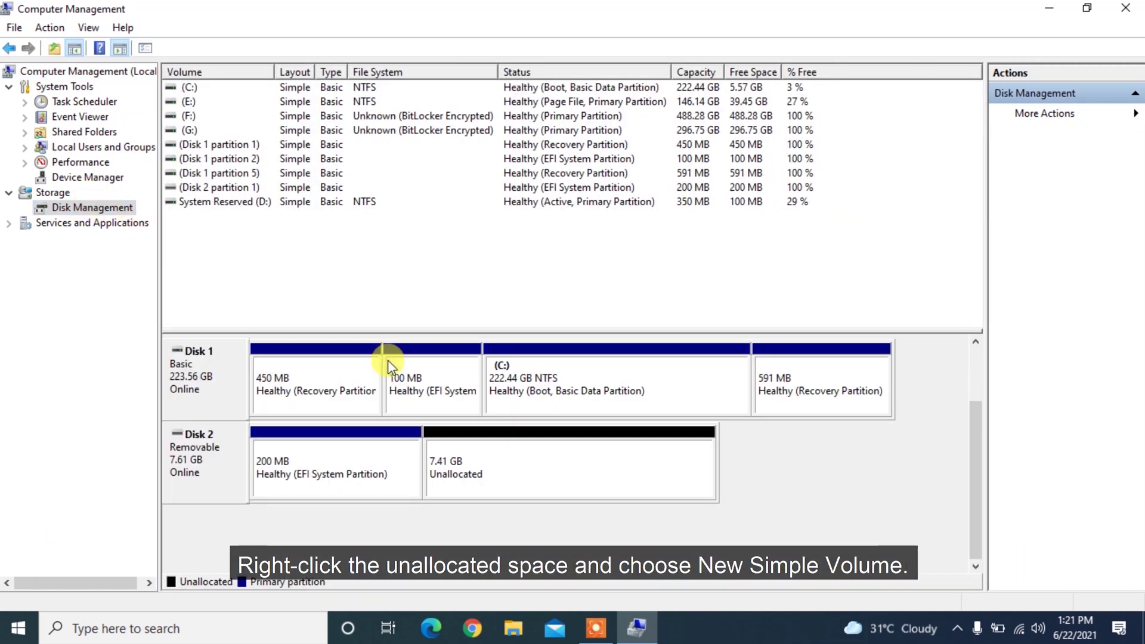
# Step: Create a full-size simple volume on Disk 2's 7.41 GB unallocated space with letter J
pyautogui.click(614, 477)
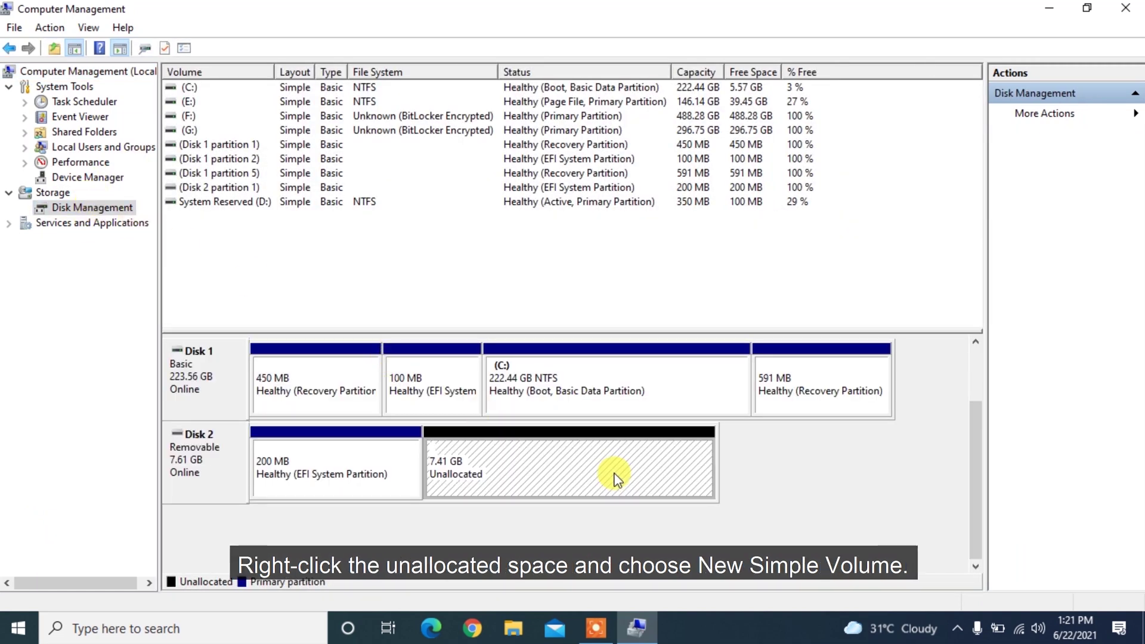
pyautogui.rightClick(614, 477)
pyautogui.click(656, 335)
pyautogui.click(486, 388)
pyautogui.click(477, 391)
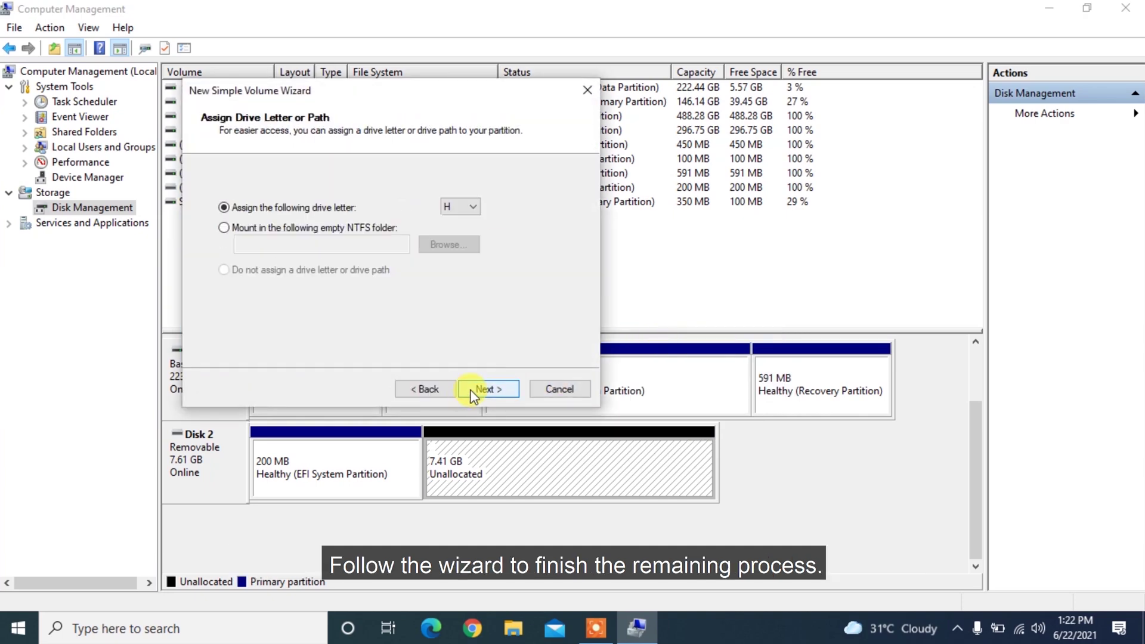
pyautogui.click(459, 206)
pyautogui.click(456, 260)
pyautogui.click(486, 389)
pyautogui.click(489, 391)
pyautogui.click(489, 390)
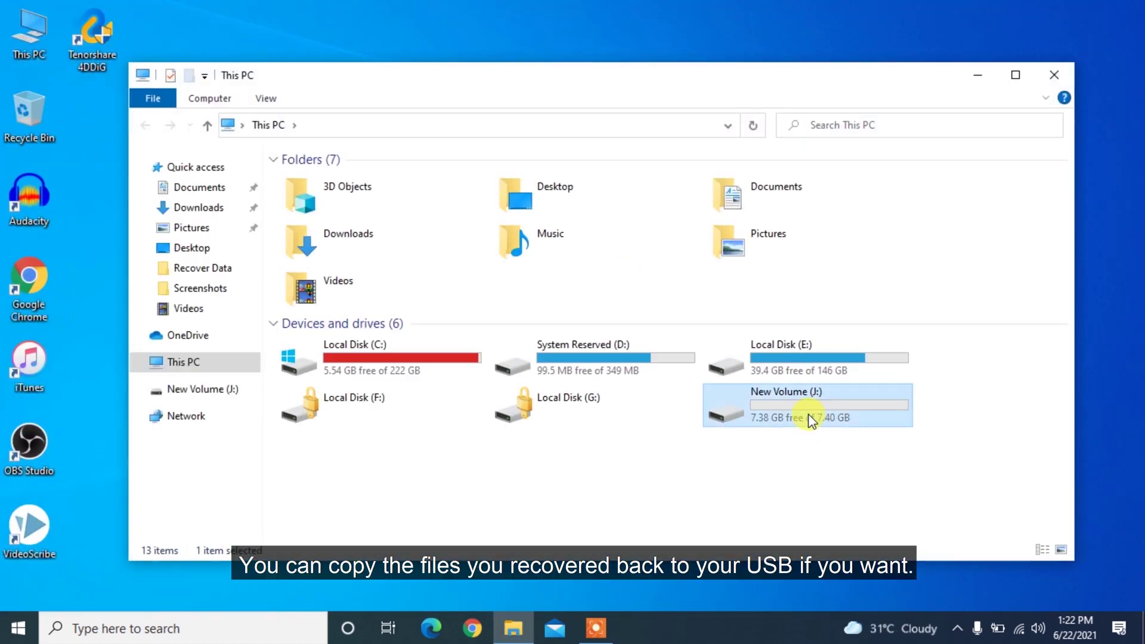
pyautogui.doubleClick(807, 414)
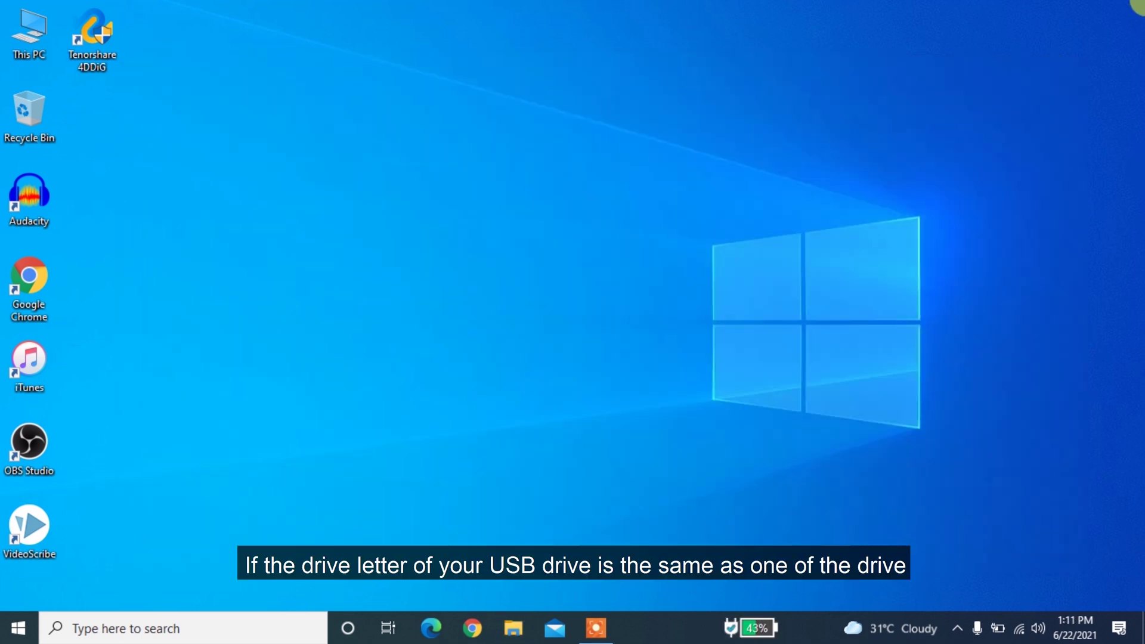
pyautogui.press('super+e')
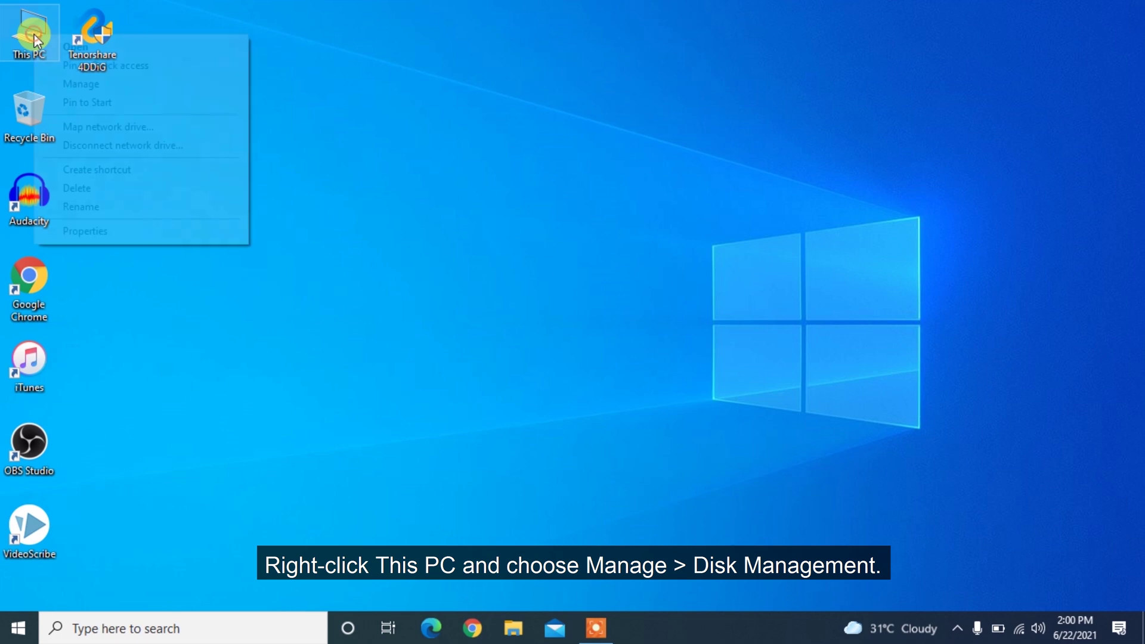
# Step: Open Disk Management under Storage in a maximized Computer Management window
pyautogui.click(73, 87)
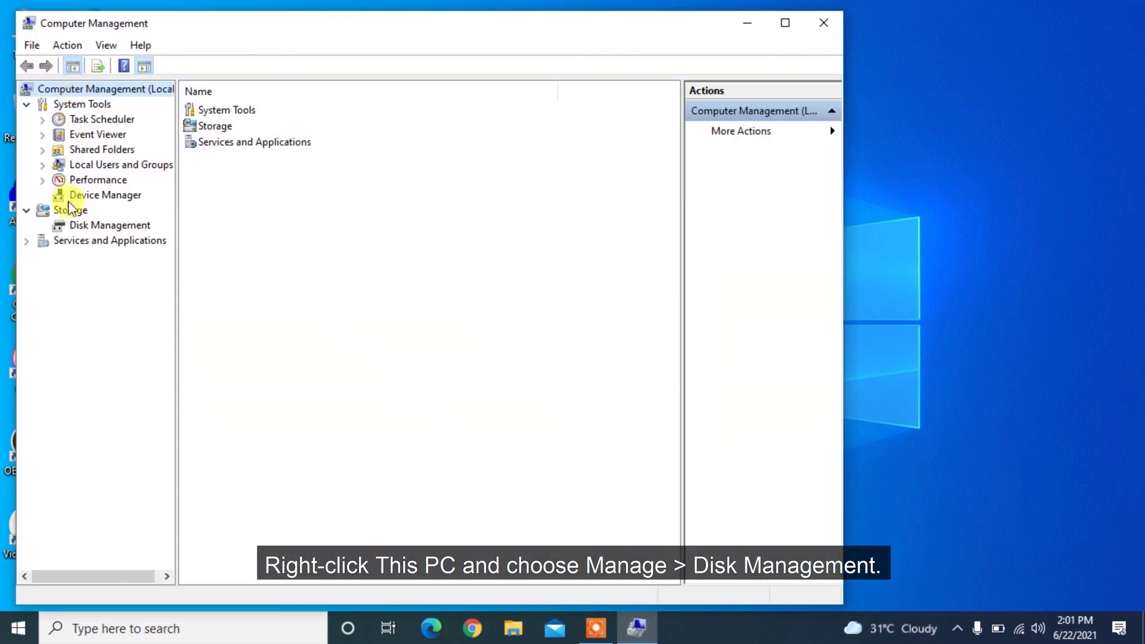
pyautogui.doubleClick(68, 207)
pyautogui.click(107, 225)
pyautogui.click(785, 20)
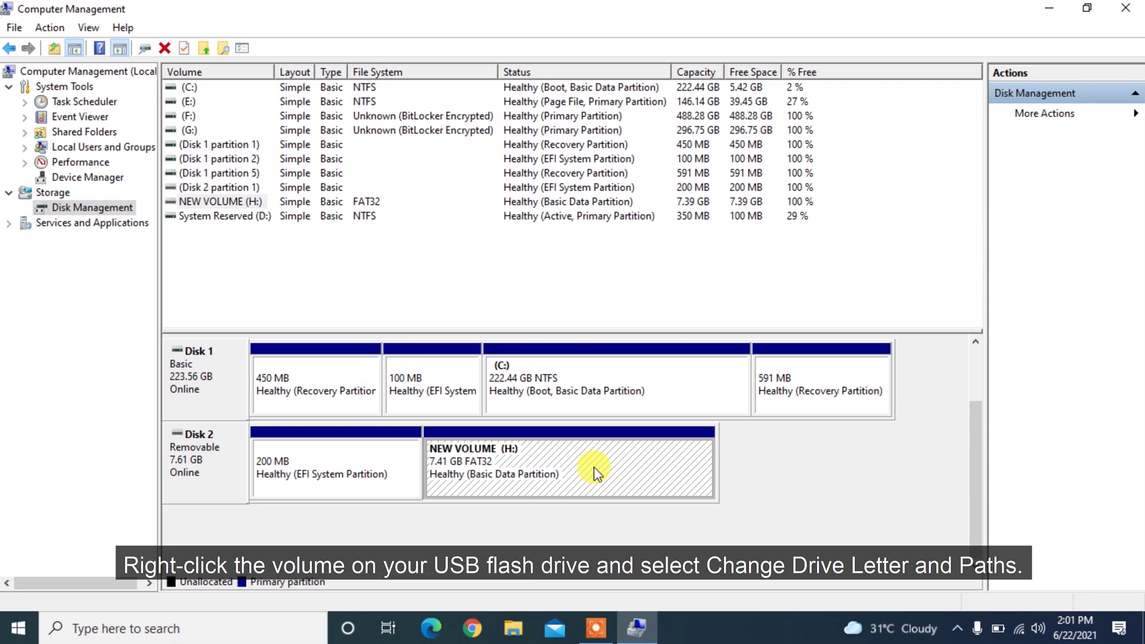
# Step: Change NEW VOLUME's drive letter from H to J and accept the warning
pyautogui.rightClick(596, 474)
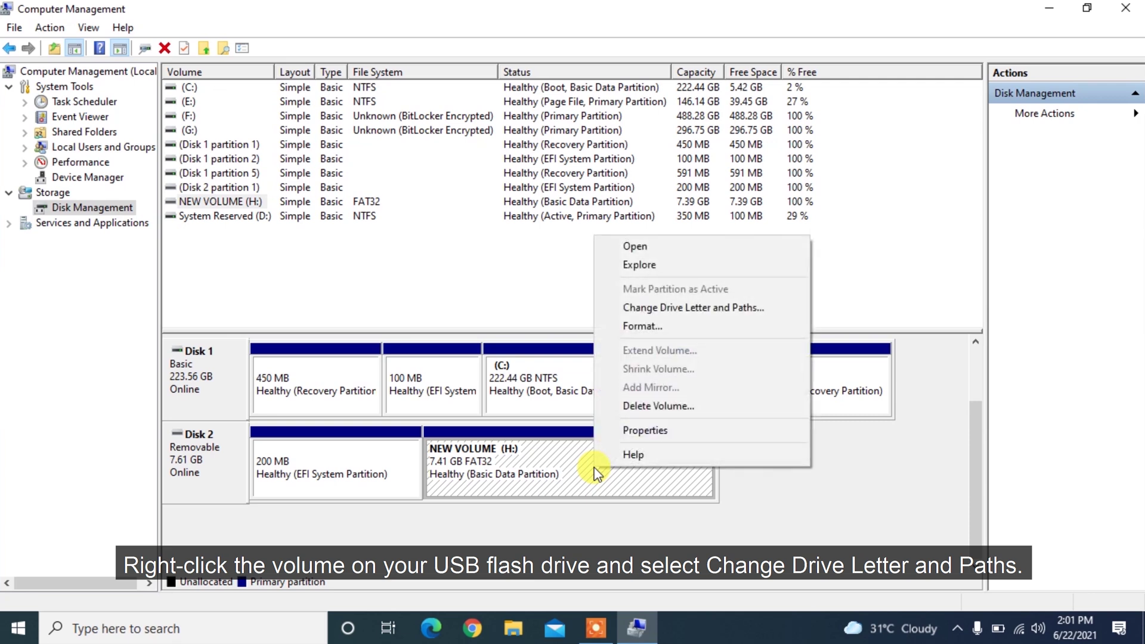
pyautogui.click(673, 311)
pyautogui.click(528, 356)
pyautogui.click(709, 285)
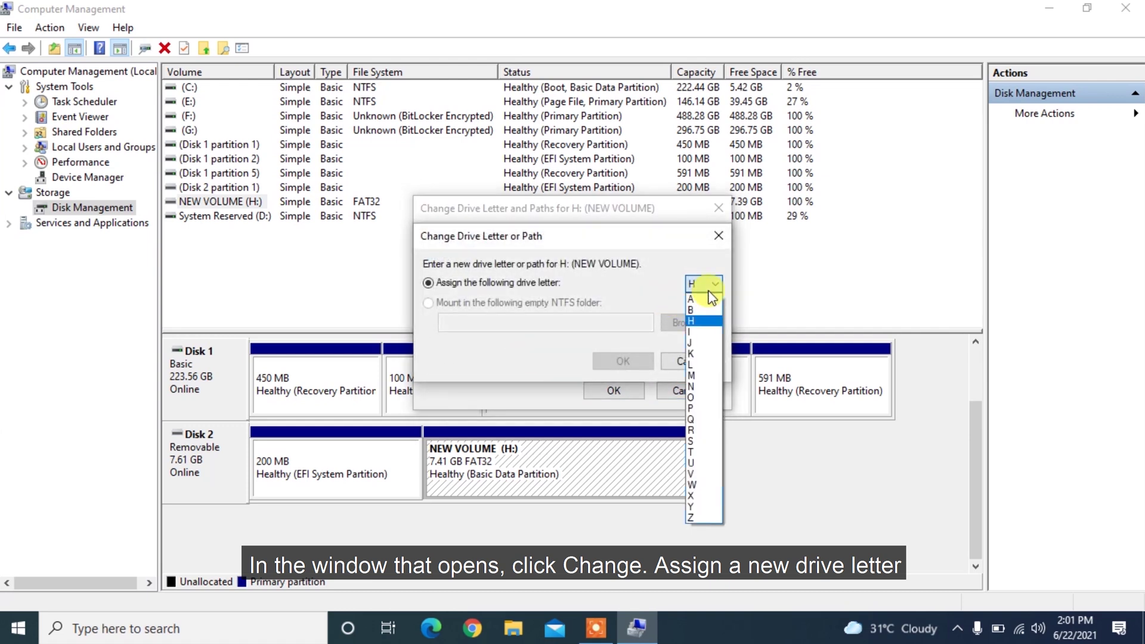
pyautogui.click(691, 343)
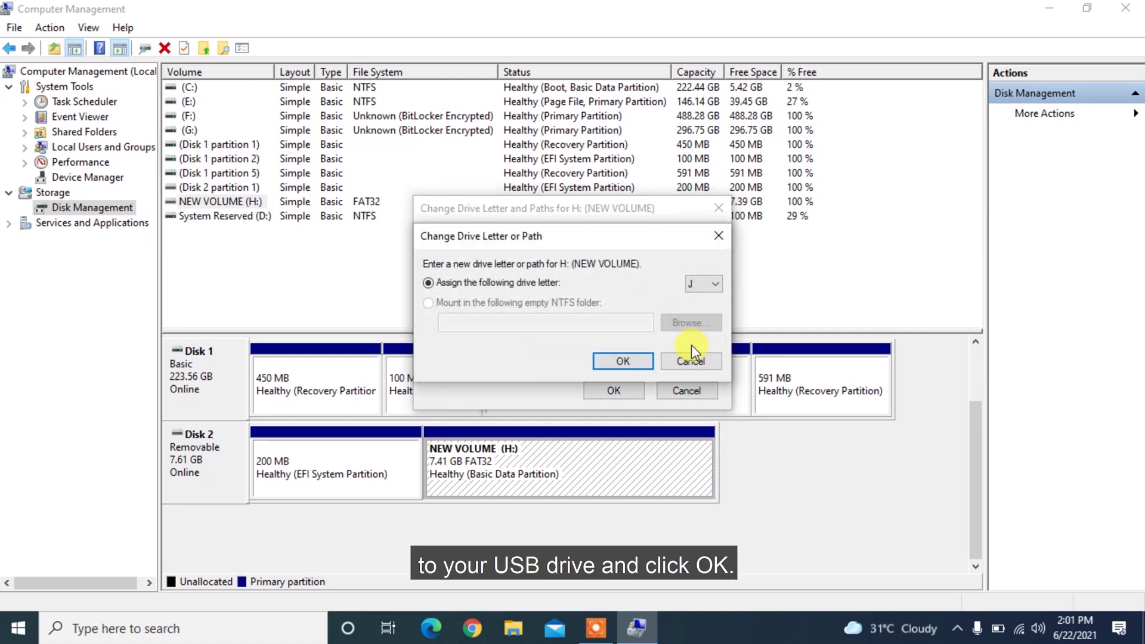
pyautogui.click(631, 365)
pyautogui.click(642, 377)
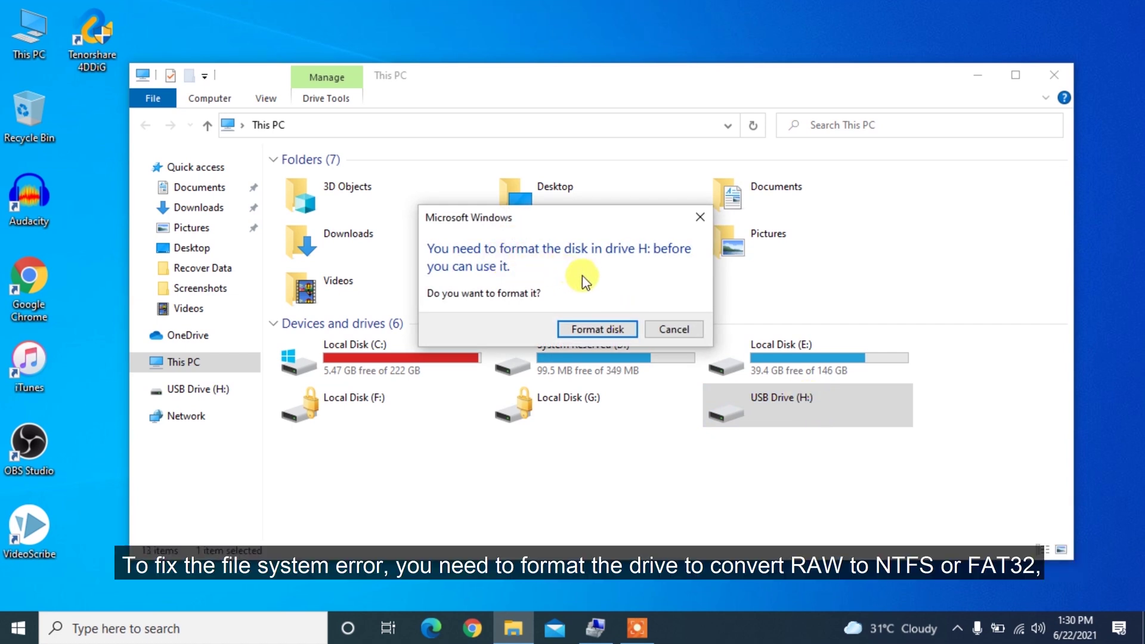
# Step: Attempt a FAT32 format of USB Drive (H:), which Windows fails to complete
pyautogui.click(589, 330)
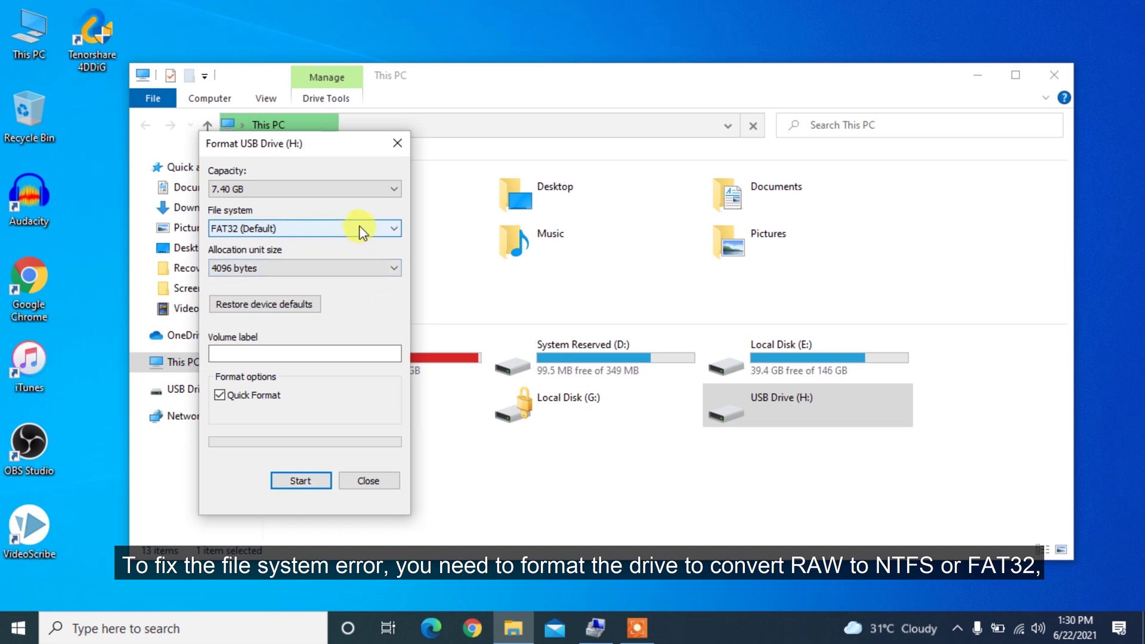
pyautogui.click(359, 227)
pyautogui.click(366, 482)
pyautogui.click(366, 482)
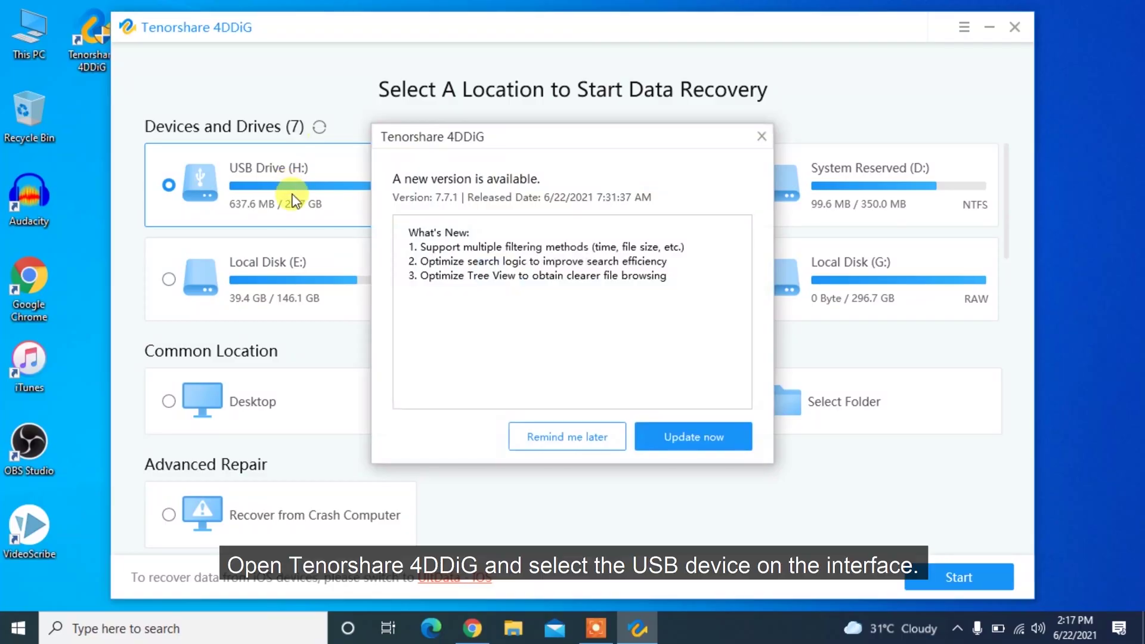
# Step: Dismiss the new-version notice and scan USB Drive (H:), finding 1691 files
pyautogui.click(563, 441)
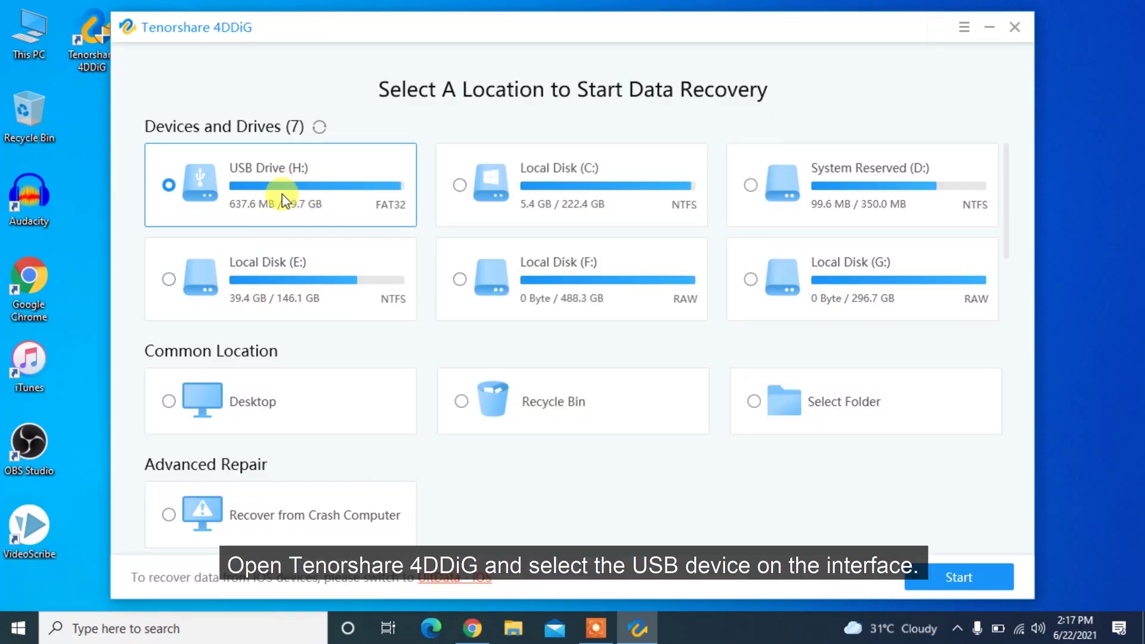
pyautogui.click(970, 580)
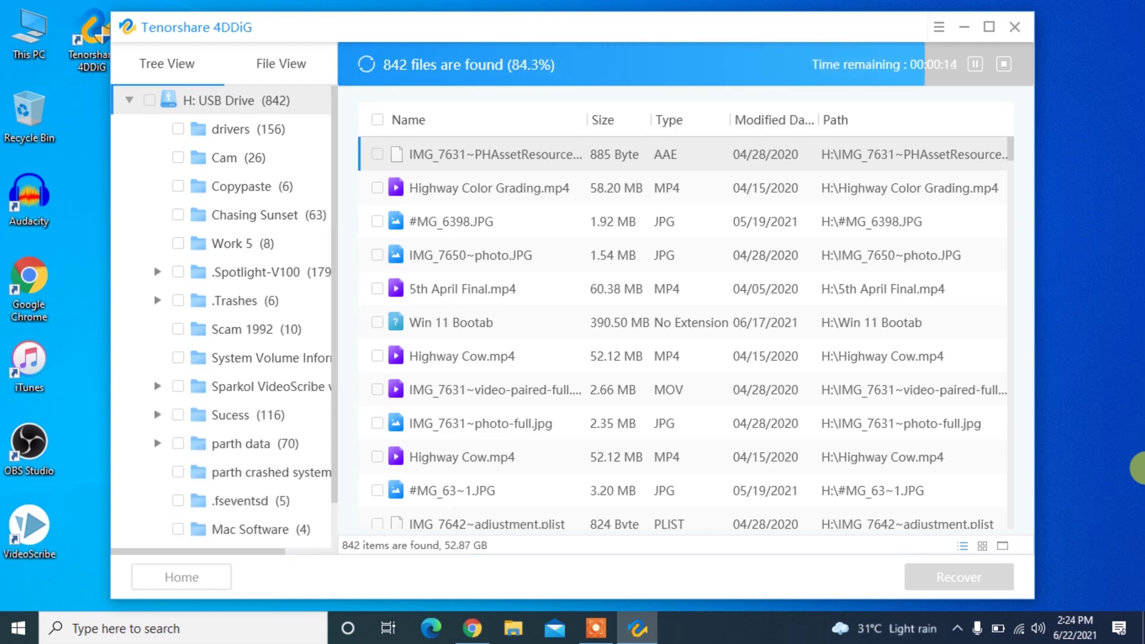
pyautogui.click(741, 365)
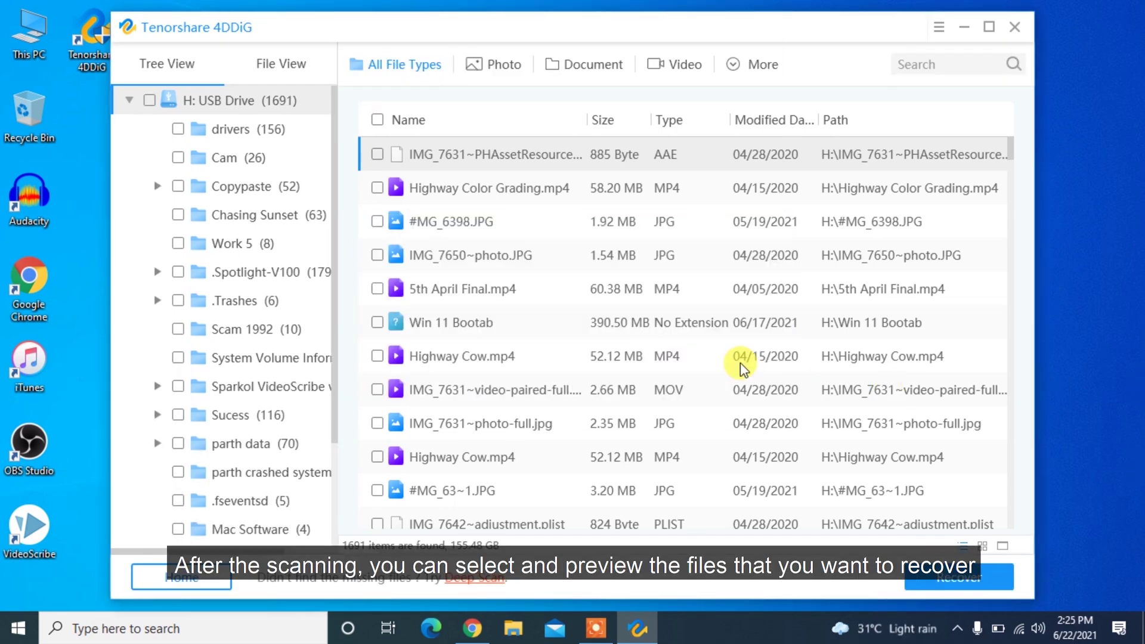
# Step: Mark four found files and start recovering them
pyautogui.click(377, 255)
pyautogui.click(377, 188)
pyautogui.click(377, 288)
pyautogui.click(377, 356)
pyautogui.click(945, 579)
# Step: Save the recovered files to the Desktop and open the recovered H folder
pyautogui.click(328, 189)
pyautogui.click(362, 425)
pyautogui.click(396, 448)
pyautogui.moveTo(841, 251); pyautogui.dragTo(841, 336)
pyautogui.click(438, 353)
pyautogui.click(792, 506)
pyautogui.click(687, 356)
pyautogui.doubleClick(345, 183)
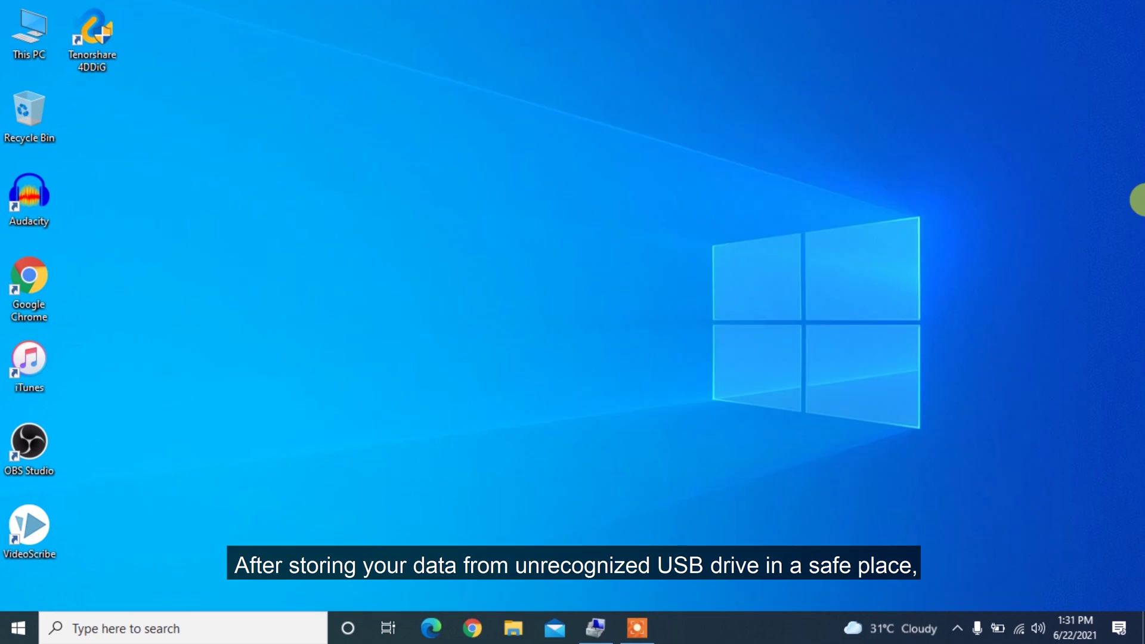
# Step: Launch Computer Management by searching 'comput' in Start and switch to Disk Management
pyautogui.click(5, 637)
pyautogui.write('comput')
pyautogui.click(183, 173)
pyautogui.click(78, 209)
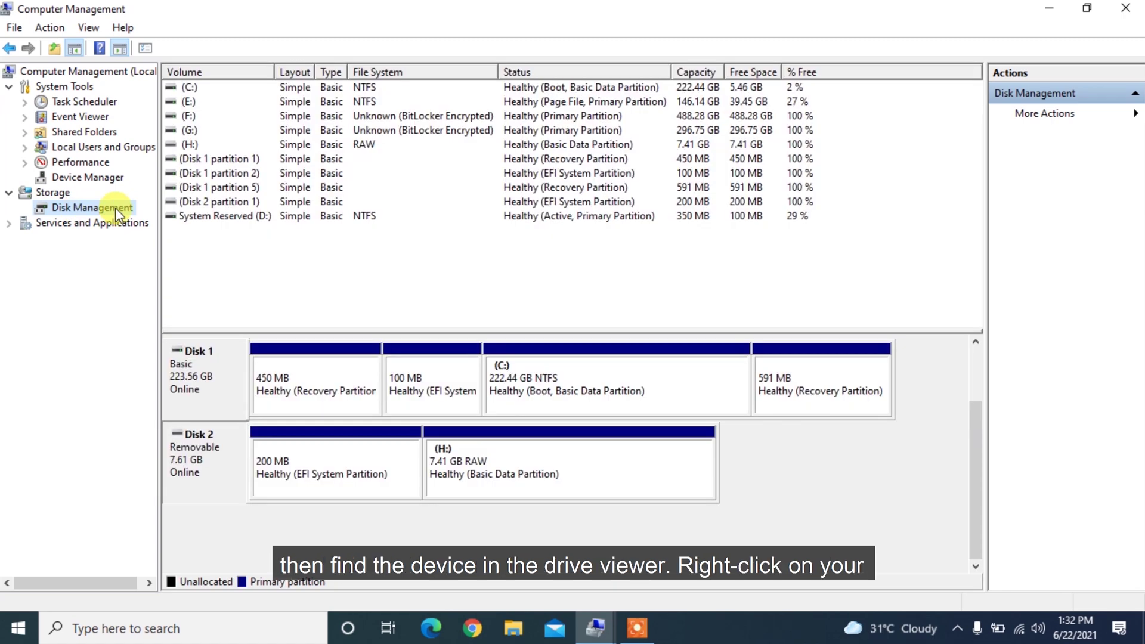
# Step: Quick-format Disk 2's RAW (H:) partition as FAT32, accepting the data erase warning
pyautogui.rightClick(533, 471)
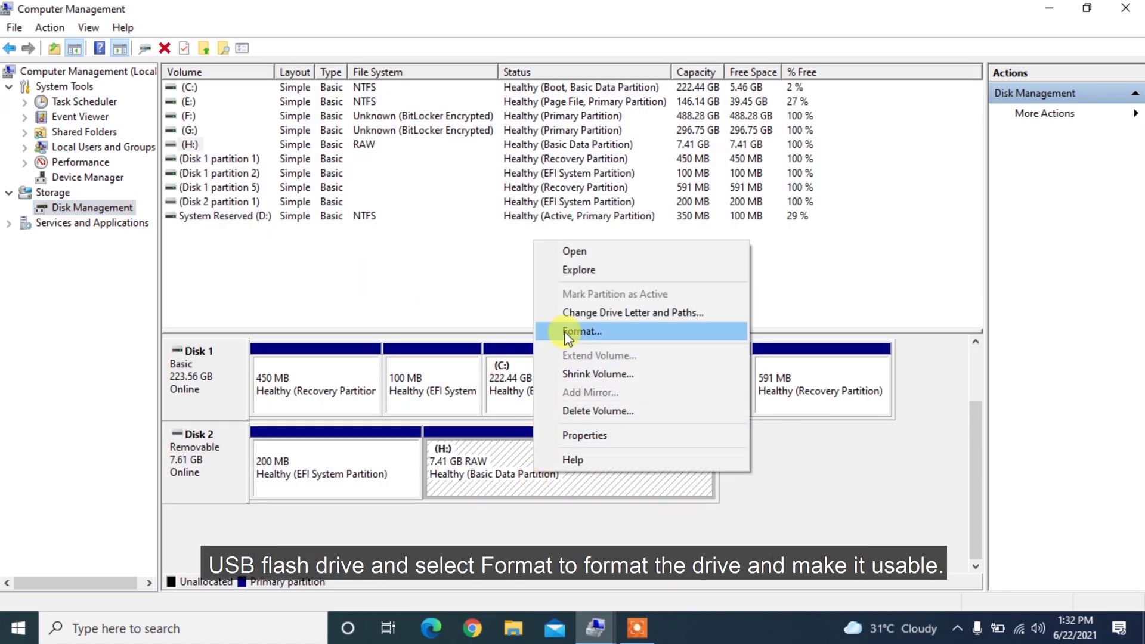
pyautogui.click(565, 333)
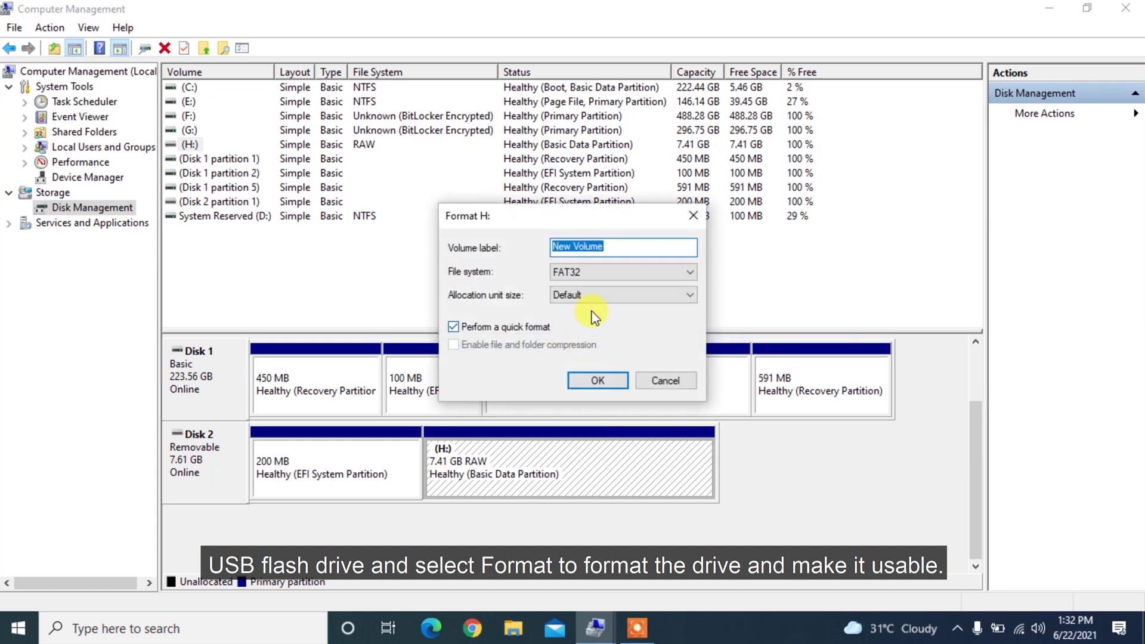
pyautogui.click(597, 380)
pyautogui.click(627, 378)
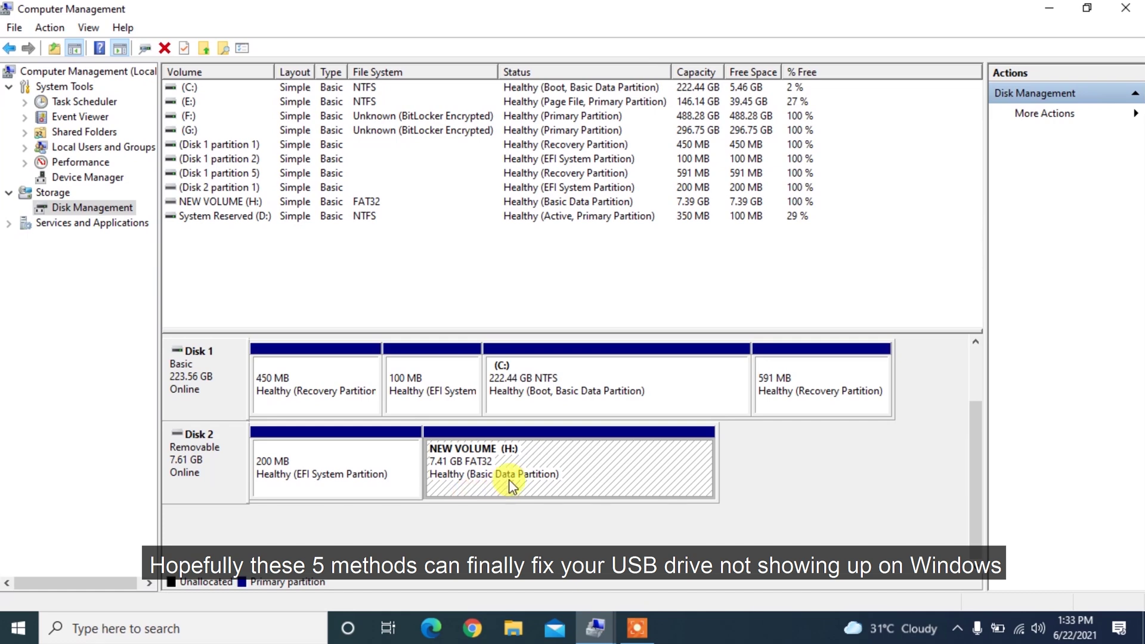
# Step: Close Computer Management and scroll the 4DDiG page to '1000+ Data Types You Can Recover'
pyautogui.click(1133, 7)
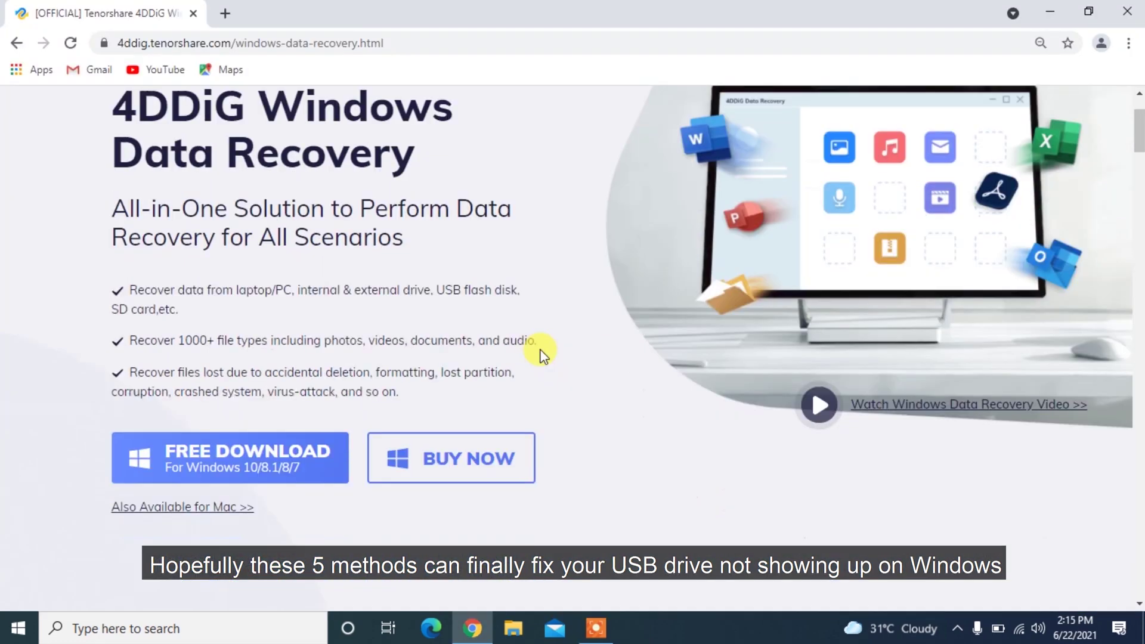
pyautogui.scroll(-8, 536, 348)
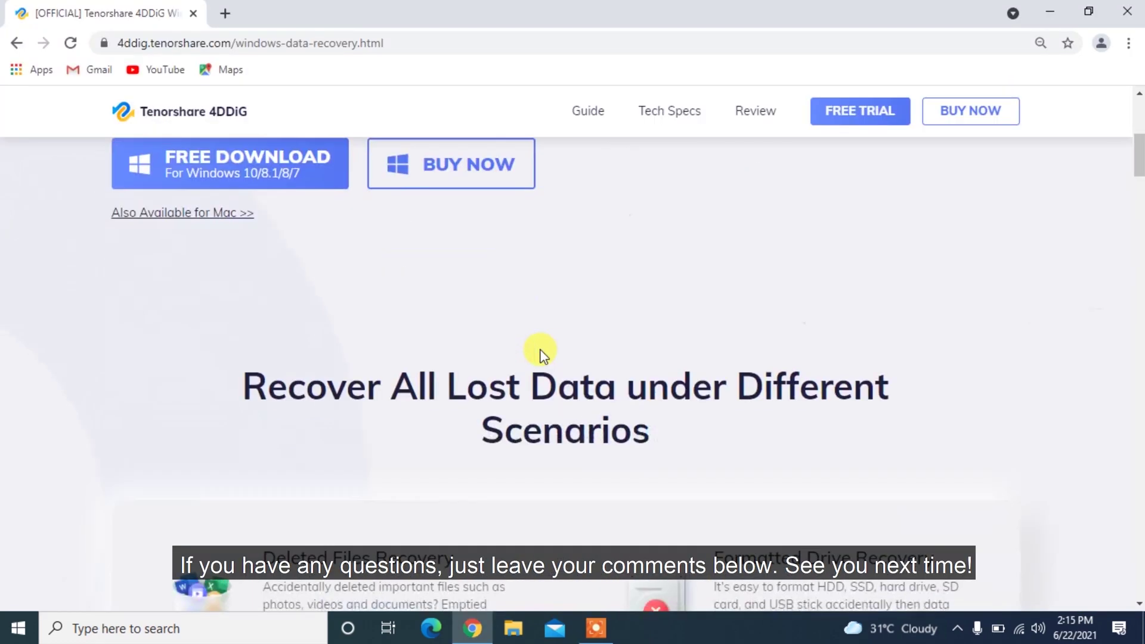
pyautogui.scroll(-8, 539, 352)
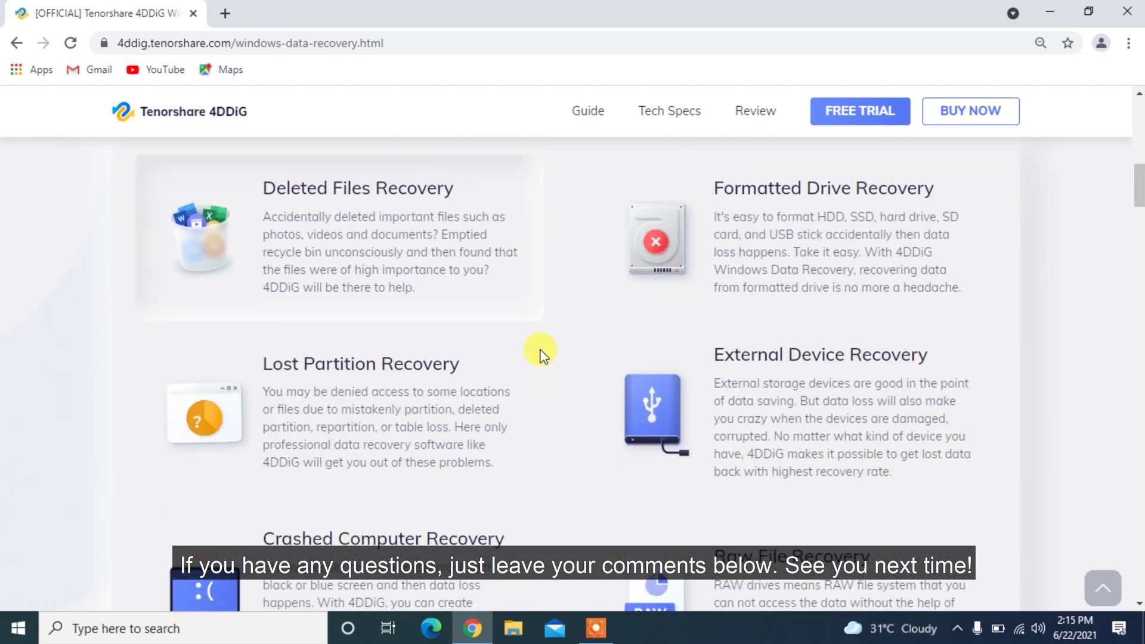
pyautogui.scroll(-4, 540, 353)
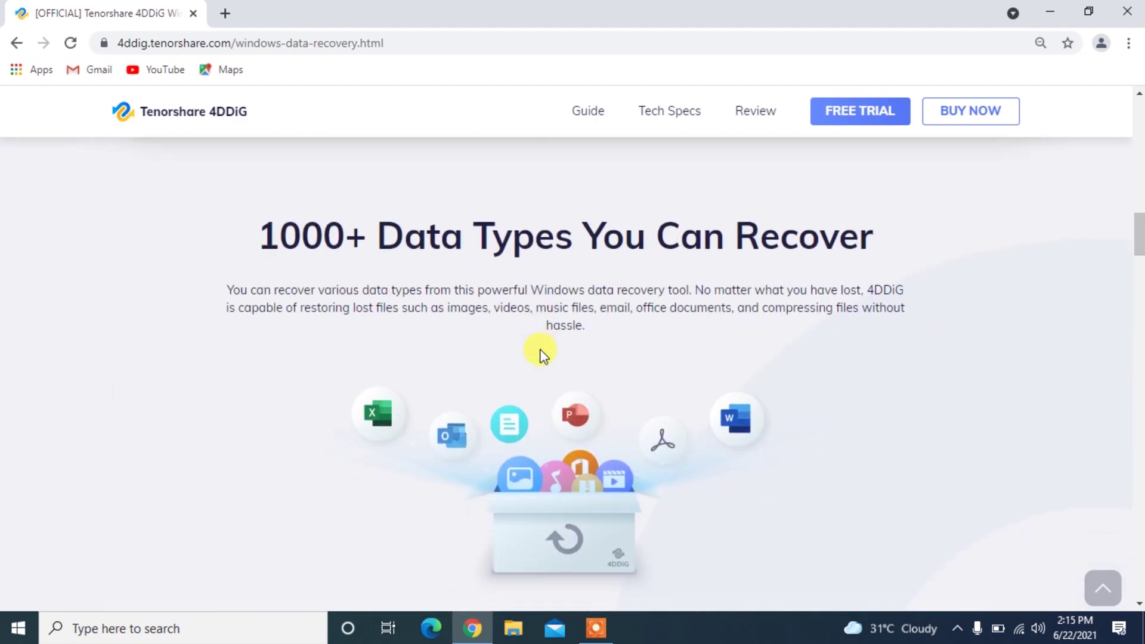